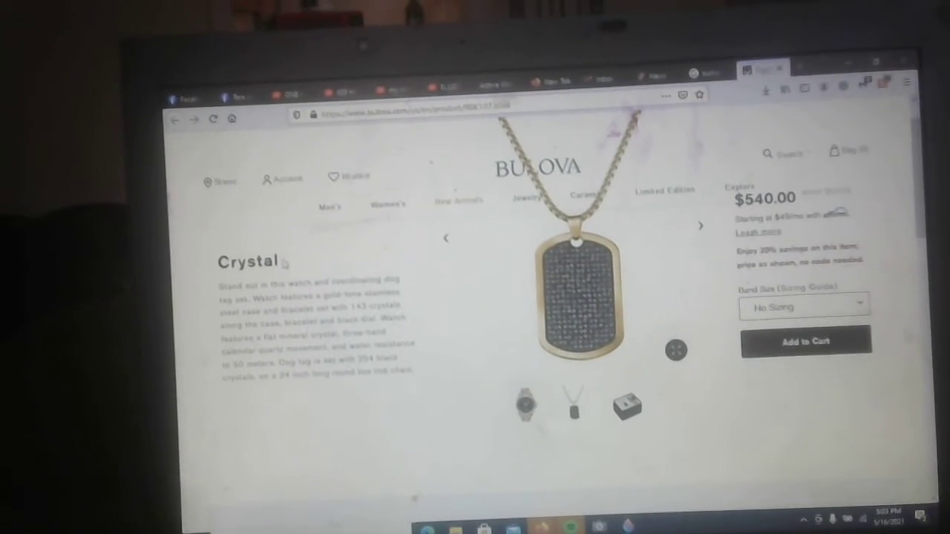
Select 'Crystal' in the Bulova product heading, then bring the Windows Camera window forward.
drag(285, 263, 216, 261)
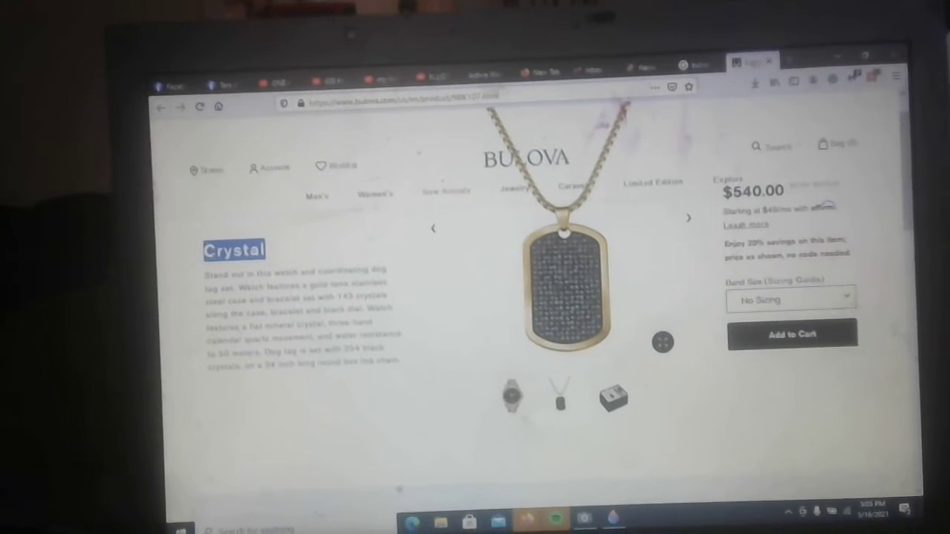
click(579, 512)
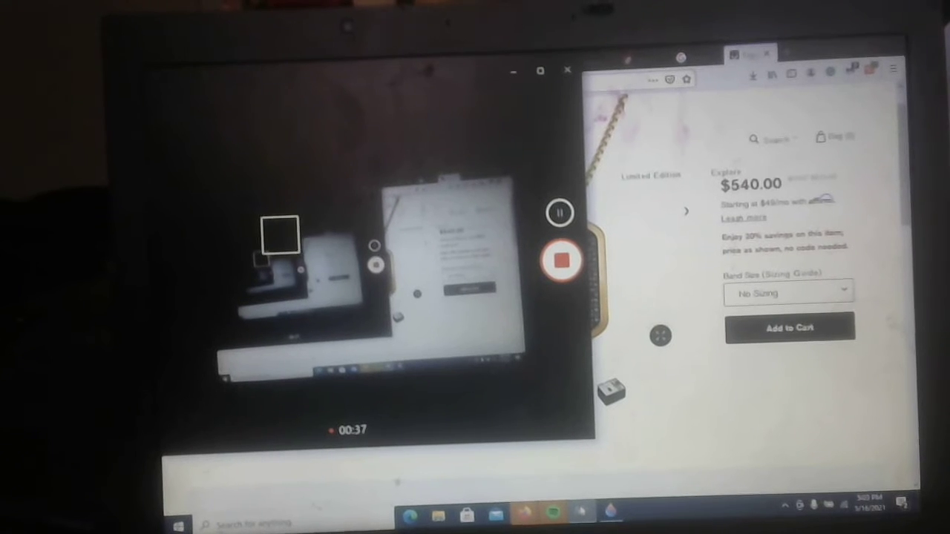